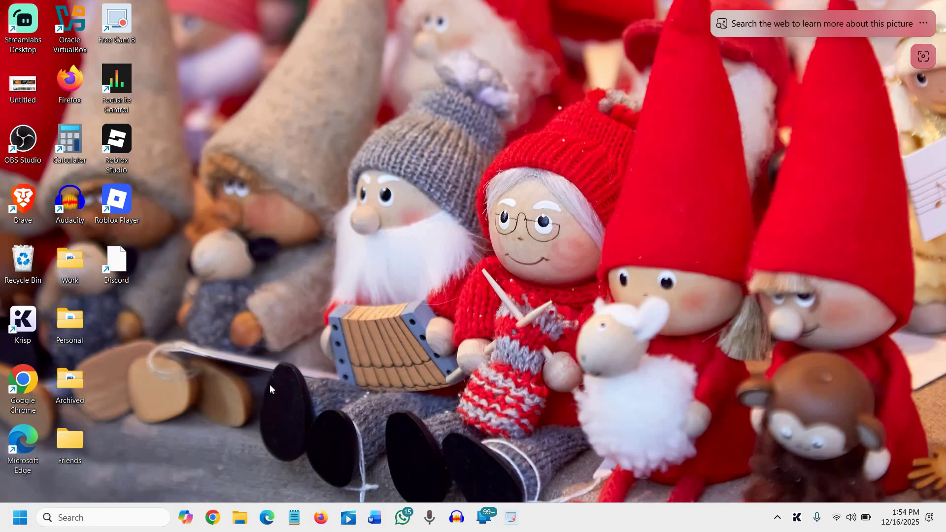
# Open Task Manager from the Win+X menu and maximize its window.
pyautogui.rightClick(22, 518)
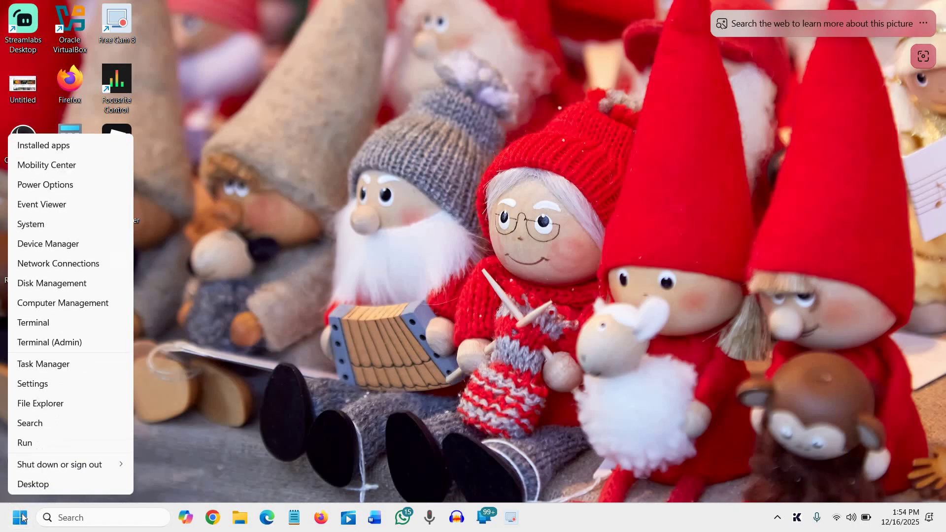
pyautogui.click(53, 368)
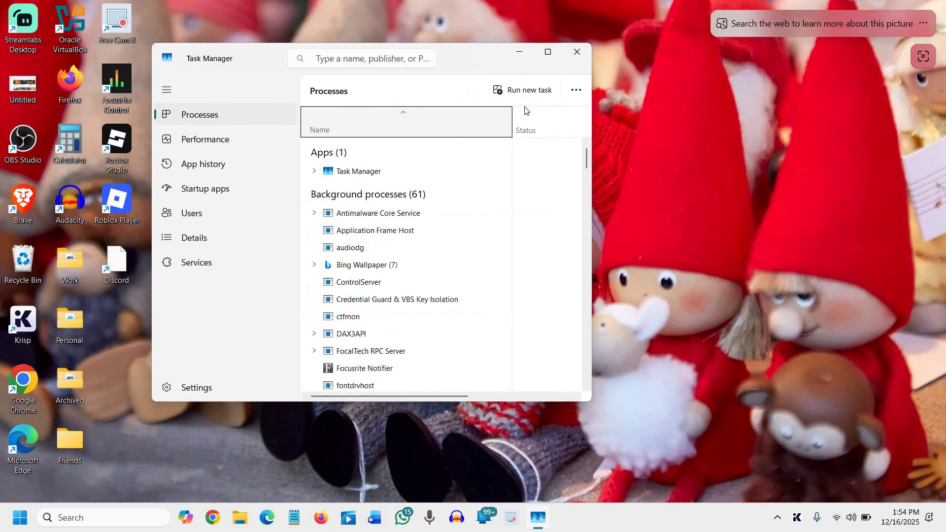
pyautogui.click(550, 58)
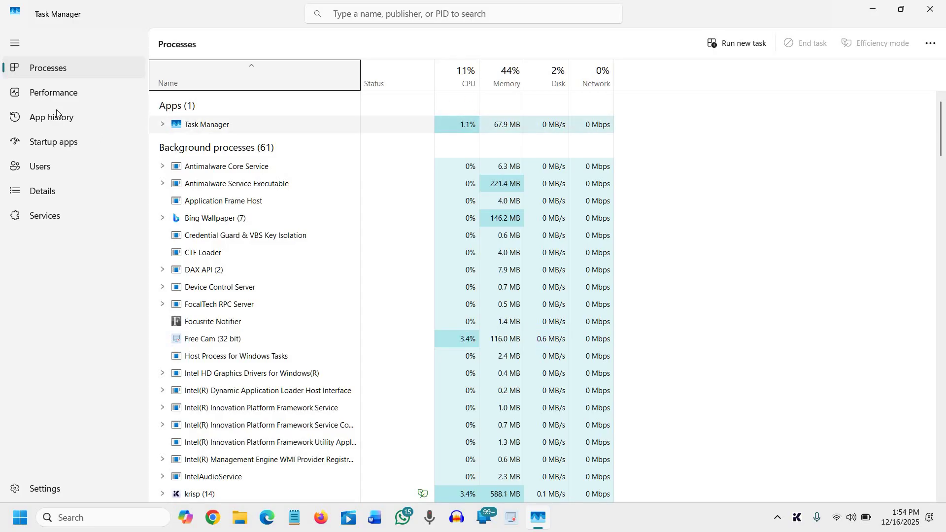
# Check the GPU 0 and CPU performance graphs, then go back to the Processes list.
pyautogui.click(52, 95)
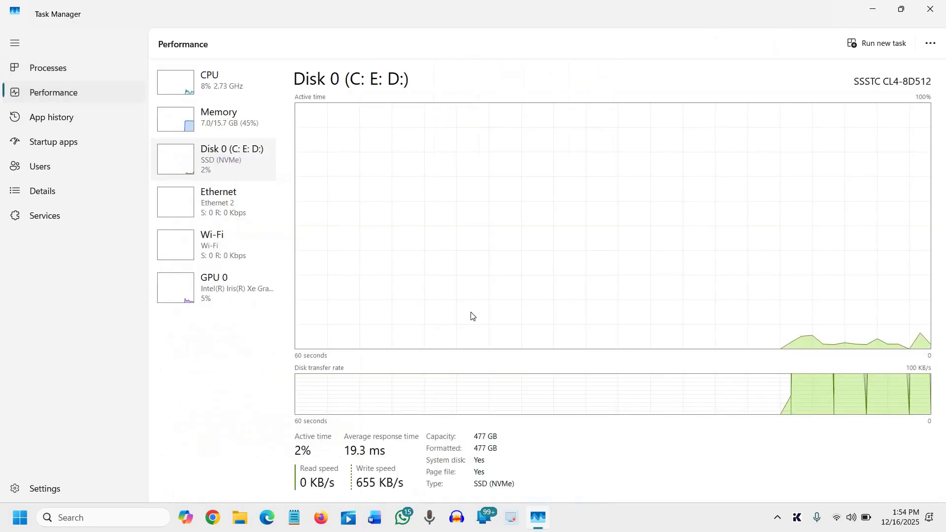
pyautogui.click(232, 294)
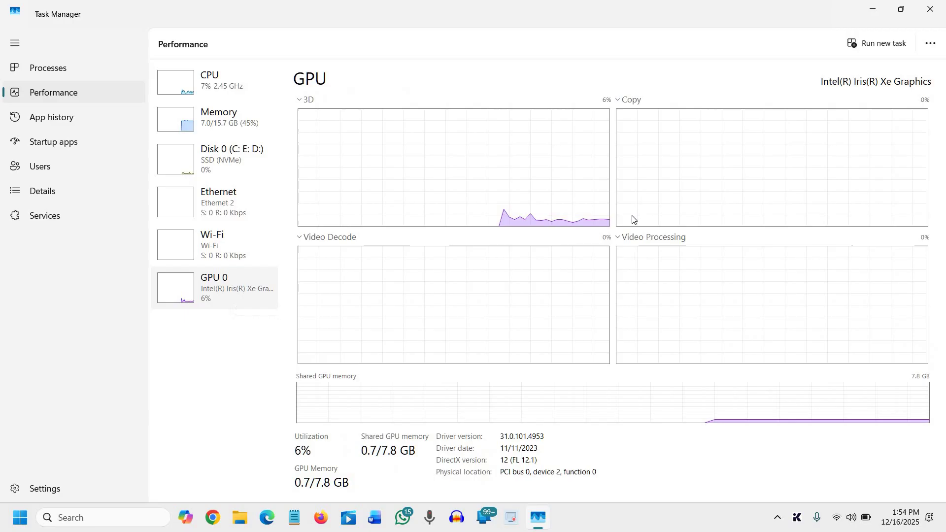
pyautogui.click(182, 92)
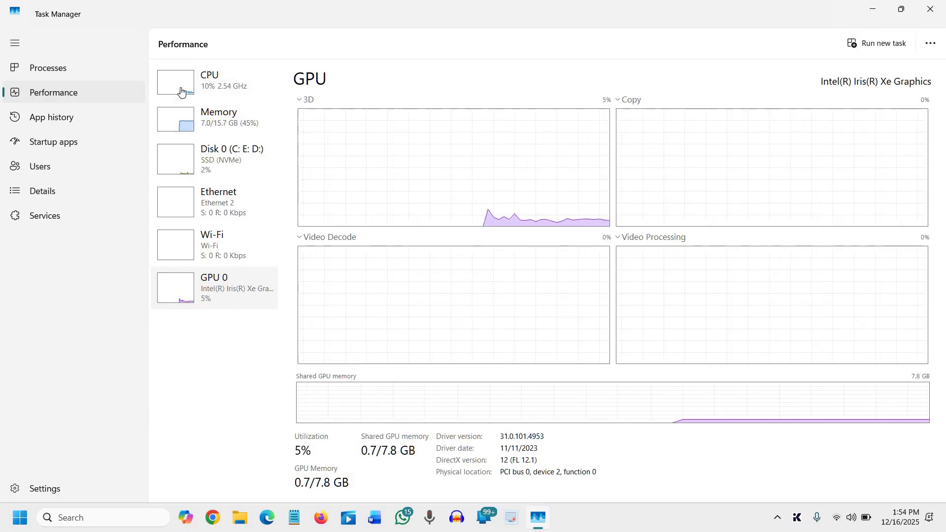
pyautogui.click(50, 73)
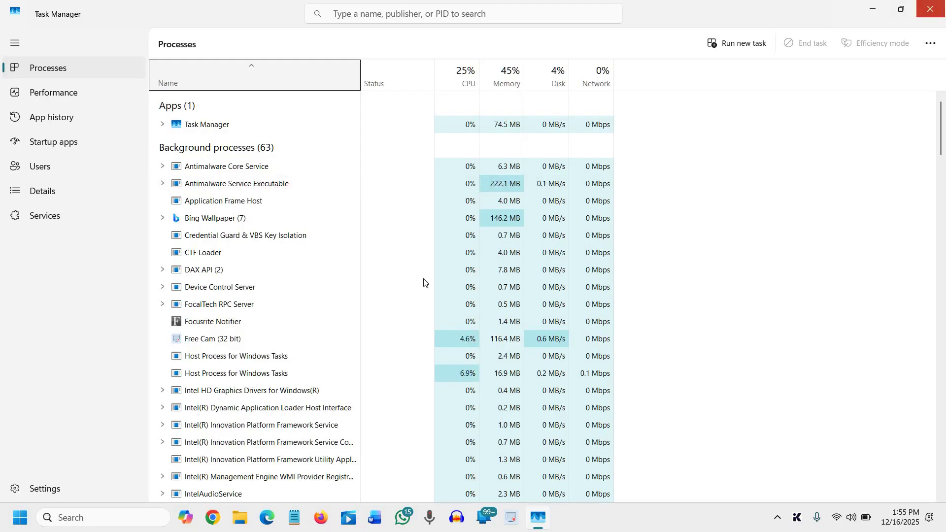
# Close Task Manager with Alt+F4.
pyautogui.hotkey('alt', 'F4')
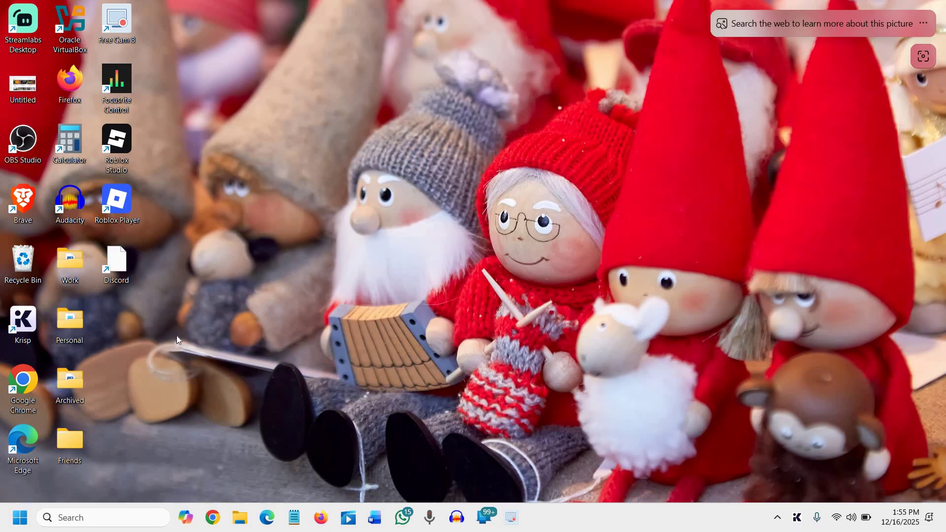
# Open Device Manager from the Win+X menu and maximize it.
pyautogui.rightClick(21, 526)
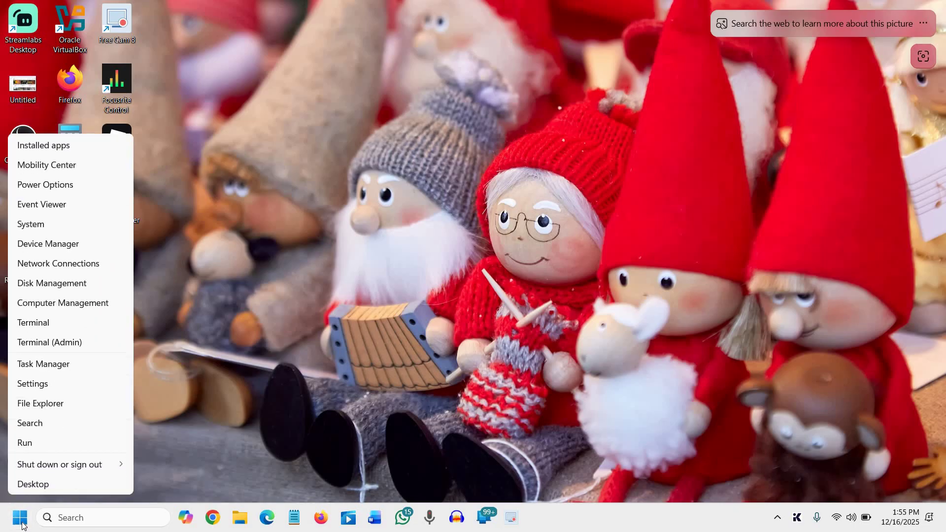
pyautogui.click(49, 247)
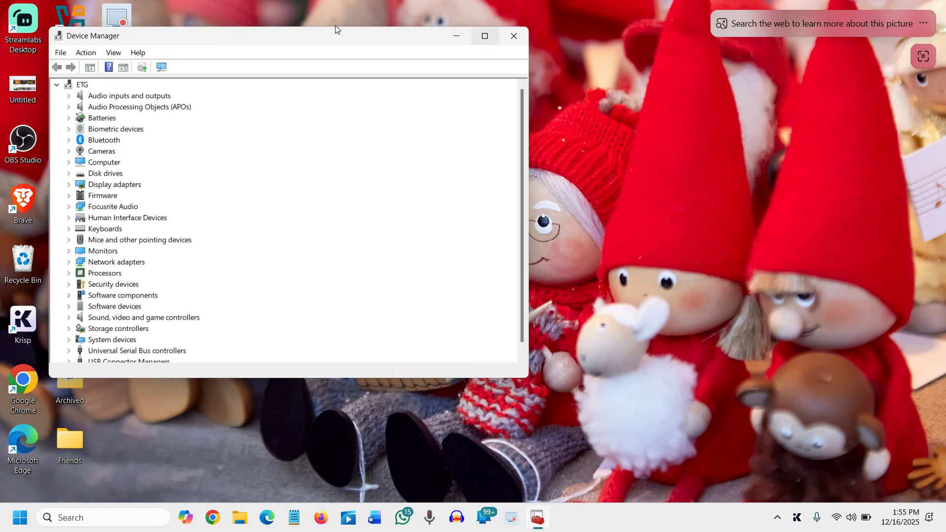
pyautogui.doubleClick(337, 30)
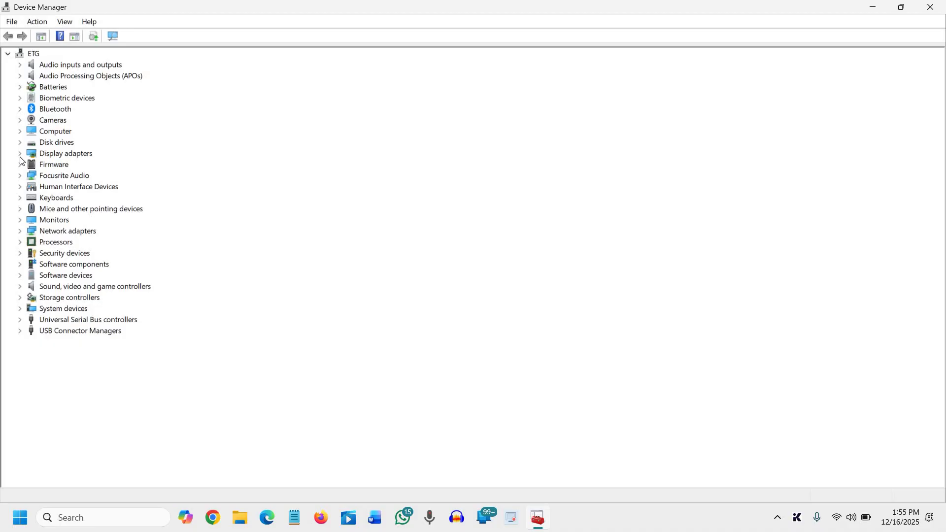
# Expand Display adapters and open the Intel(R) Iris(R) Xe Graphics properties.
pyautogui.click(20, 153)
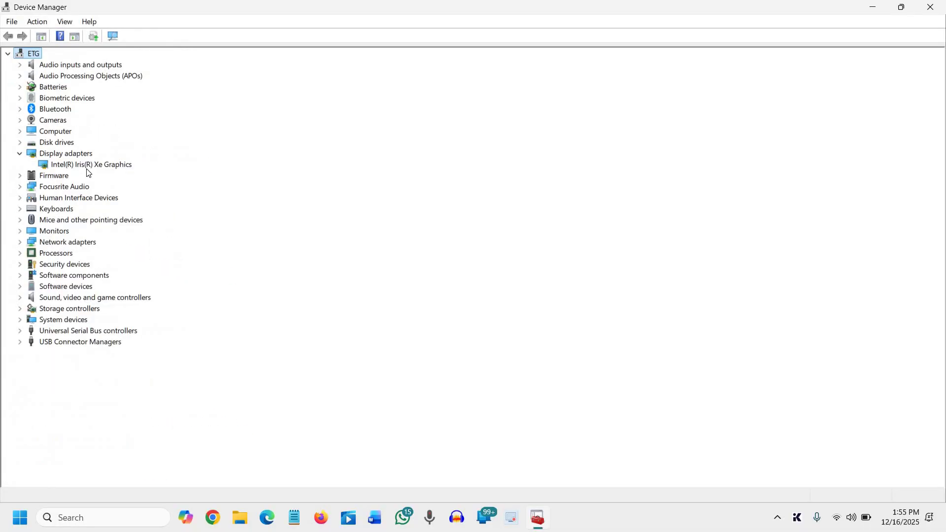
pyautogui.click(98, 163)
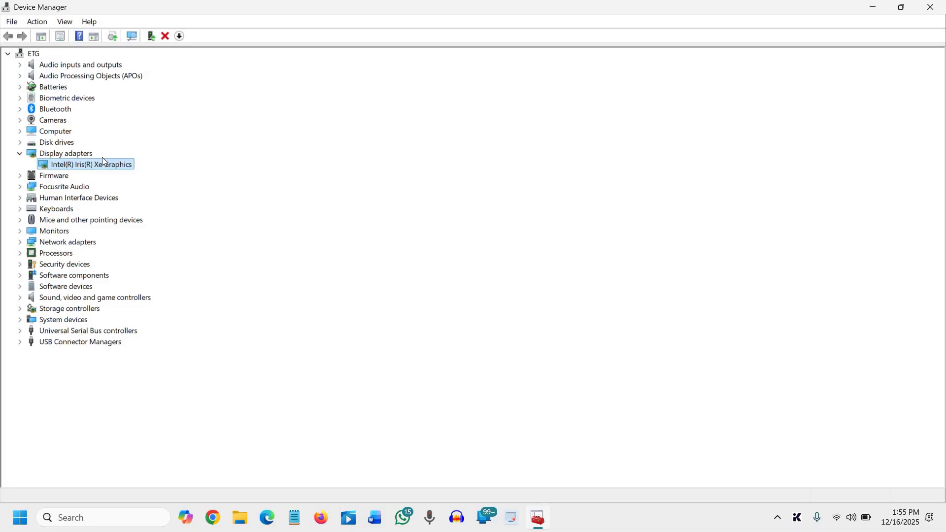
pyautogui.rightClick(75, 168)
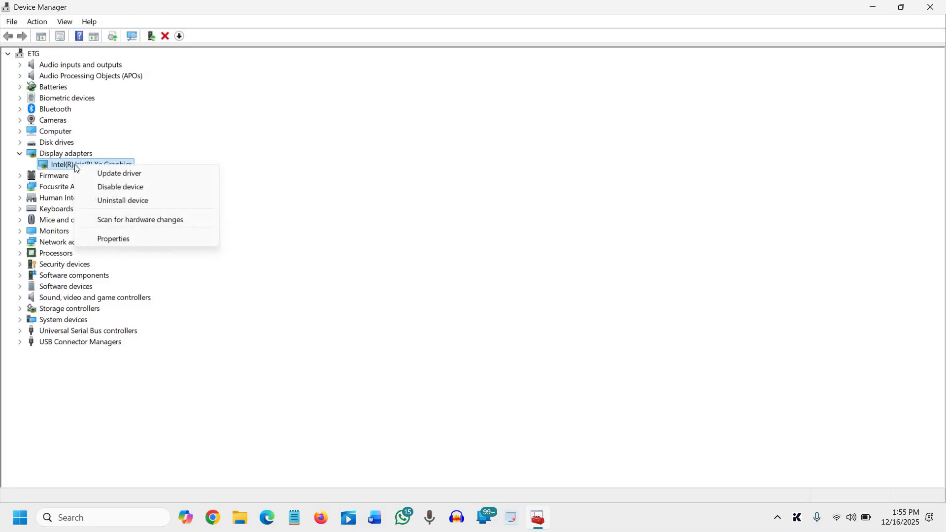
pyautogui.click(130, 238)
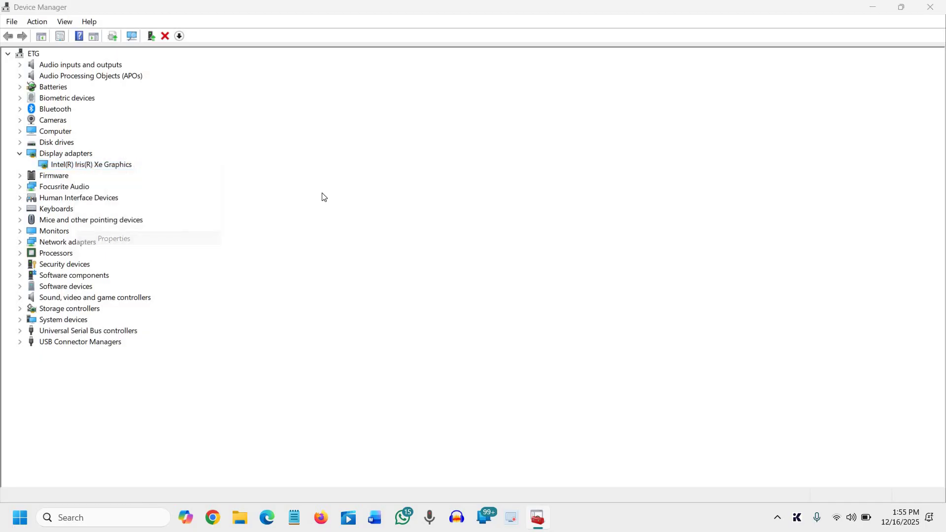
# Run an automatic driver search for Intel Iris Xe Graphics, then close both dialogs.
pyautogui.click(395, 142)
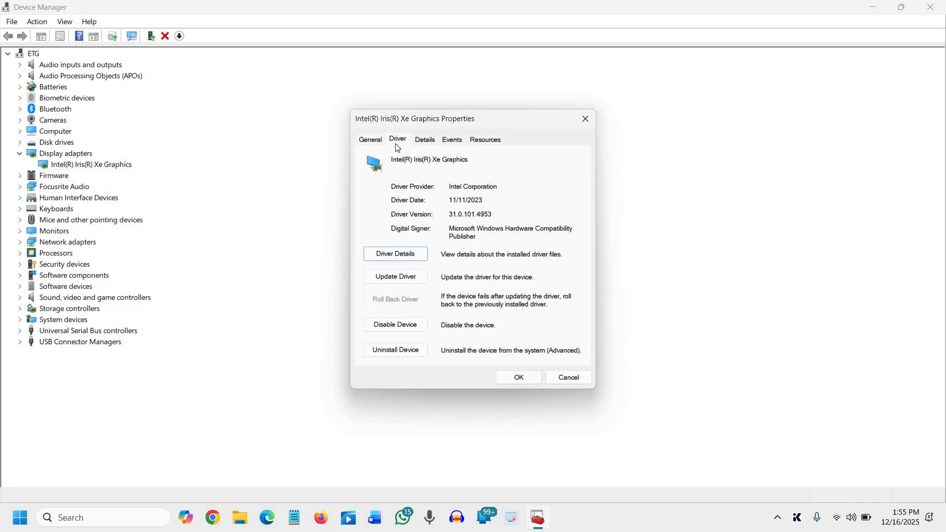
pyautogui.click(391, 279)
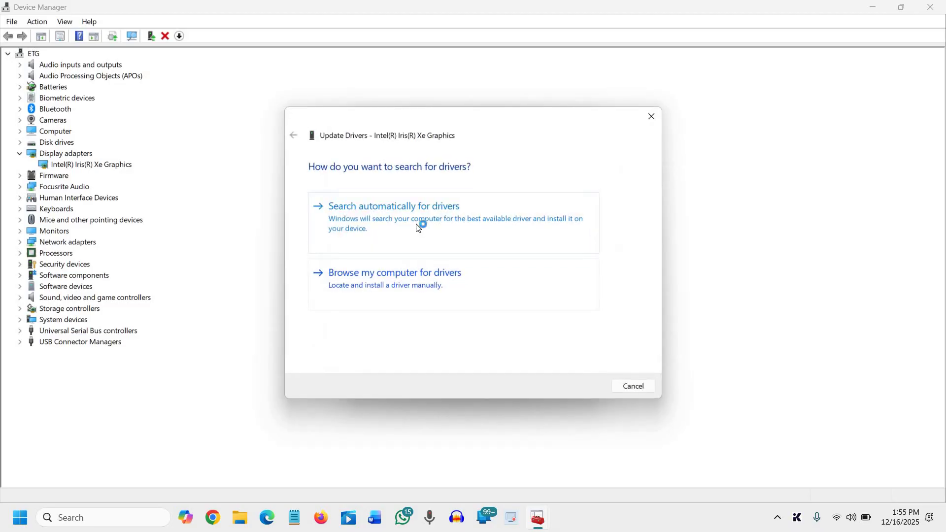
pyautogui.click(419, 226)
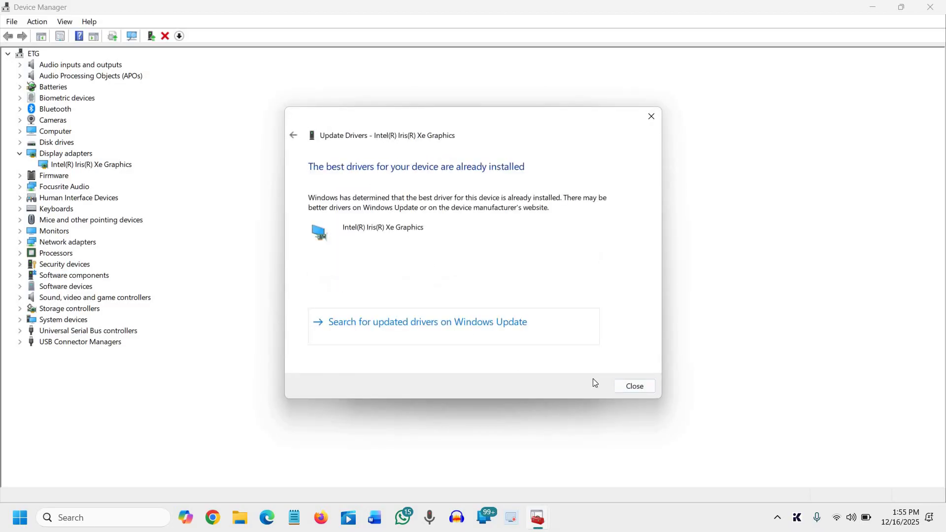
pyautogui.click(634, 387)
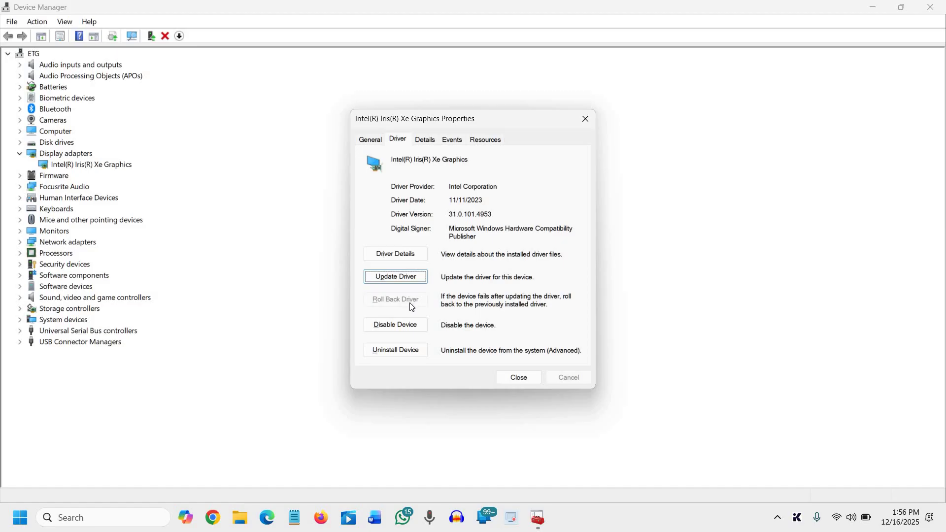
pyautogui.click(524, 380)
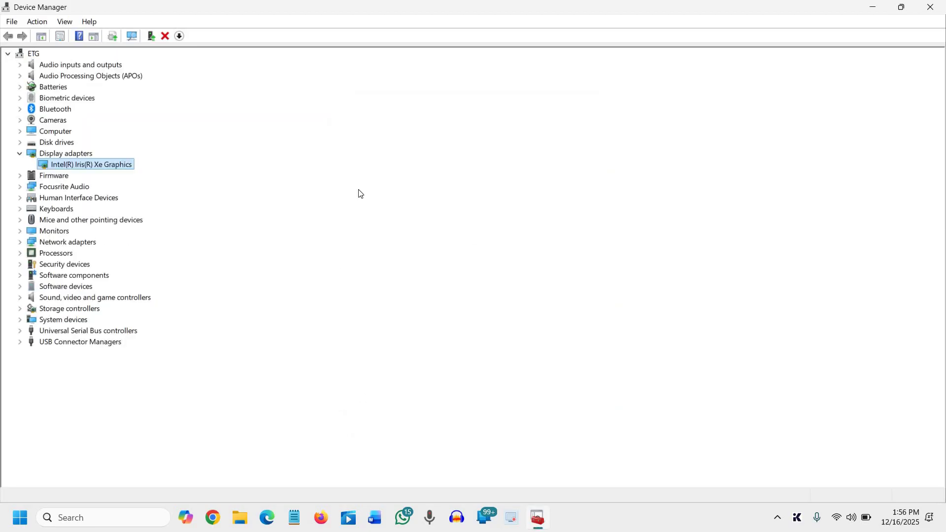
# Dismiss the graphics adapter's context menu and close the Device Manager window.
pyautogui.rightClick(85, 167)
pyautogui.click(50, 148)
pyautogui.click(936, 9)
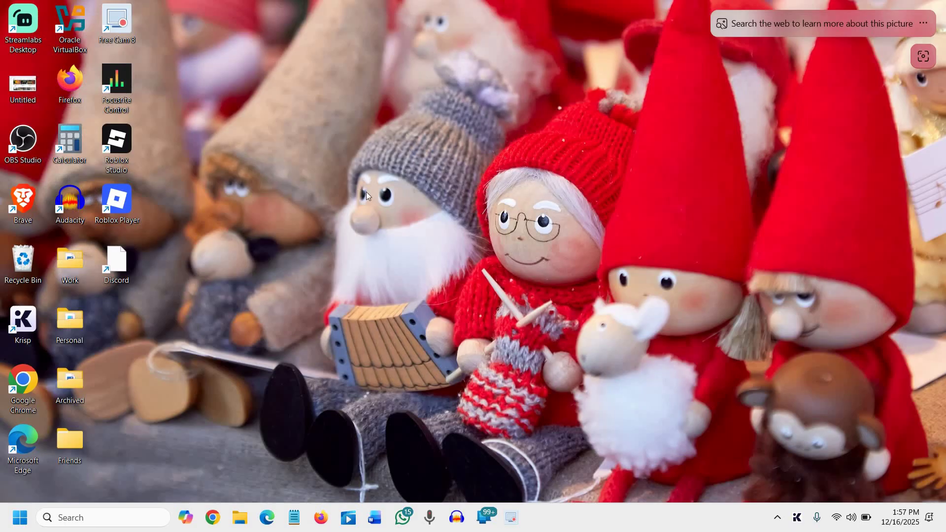
# Open Display settings from the desktop menu, then Advanced display (1920 × 1080, 60 Hz).
pyautogui.rightClick(366, 194)
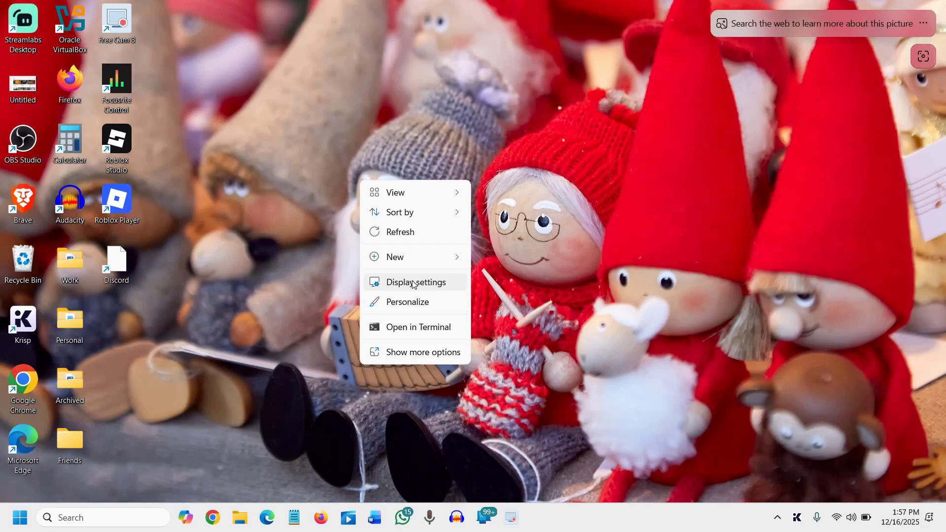
pyautogui.click(412, 284)
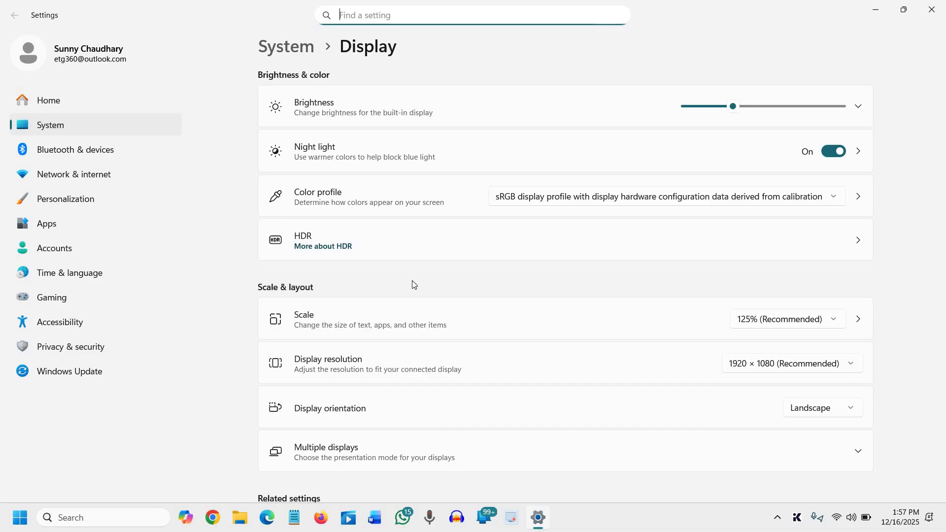
pyautogui.scroll(-3, 412, 284)
pyautogui.scroll(-3, 412, 286)
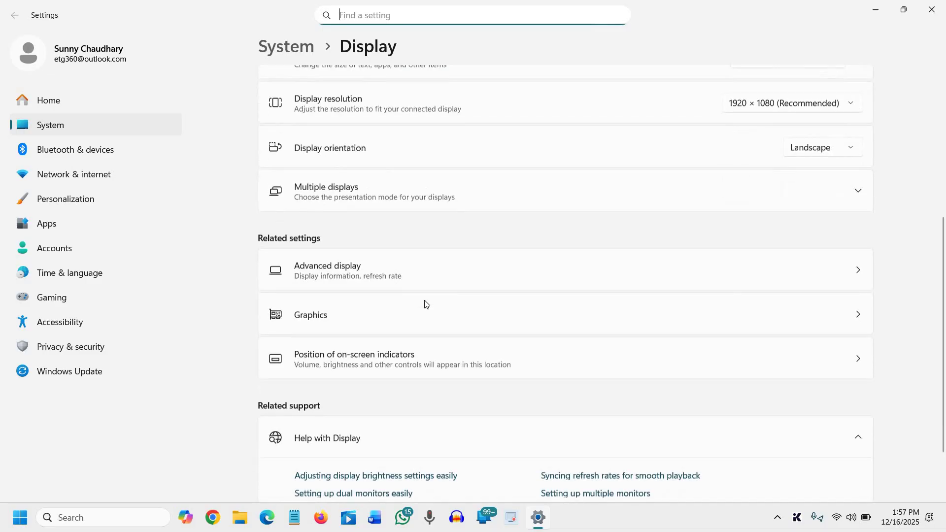
pyautogui.click(390, 276)
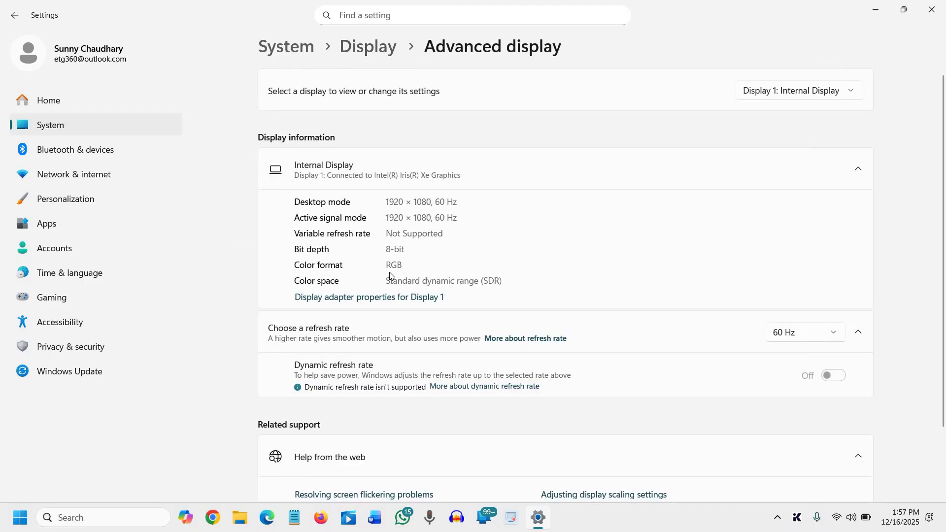
pyautogui.scroll(-2, 390, 276)
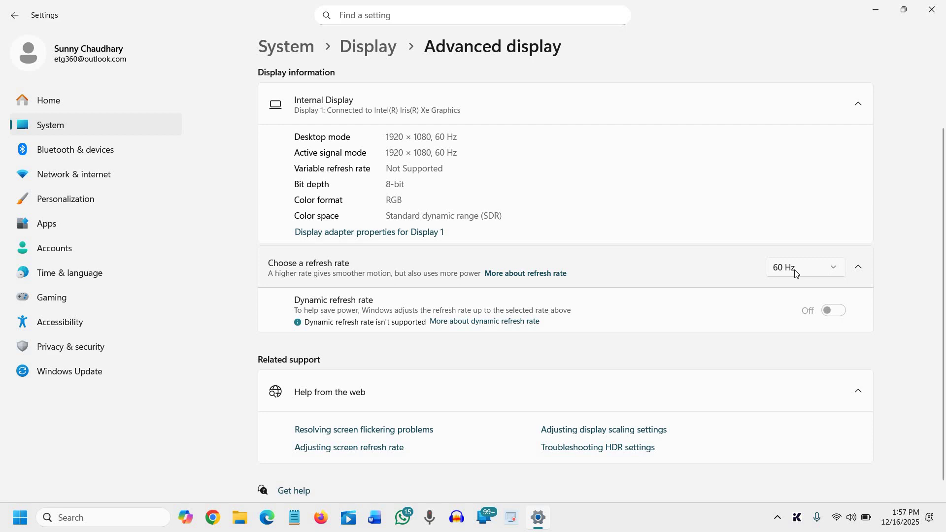
pyautogui.click(797, 272)
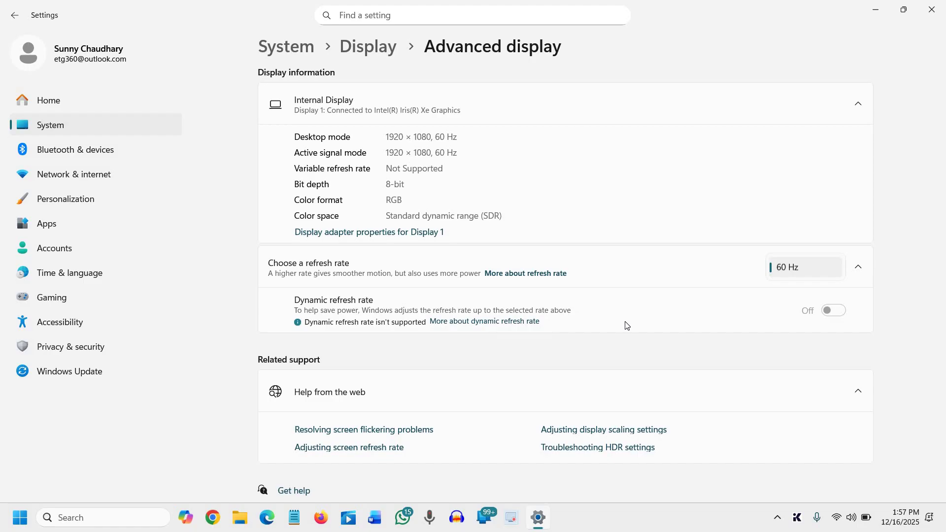
pyautogui.click(790, 269)
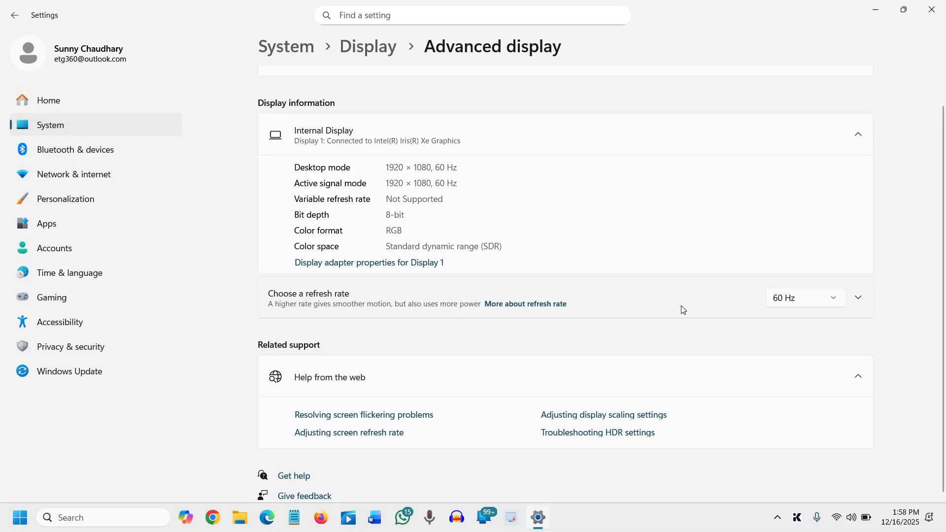
# Close the Settings window from its title bar.
pyautogui.click(933, 11)
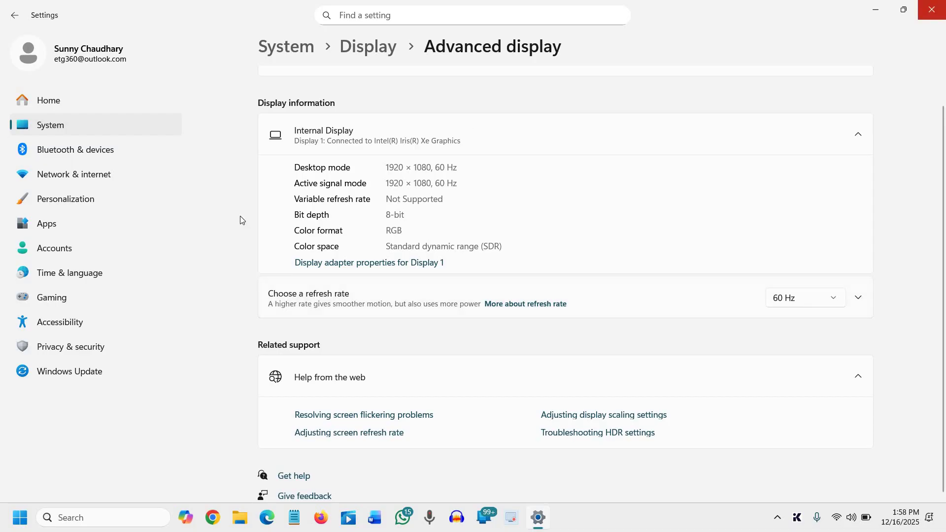